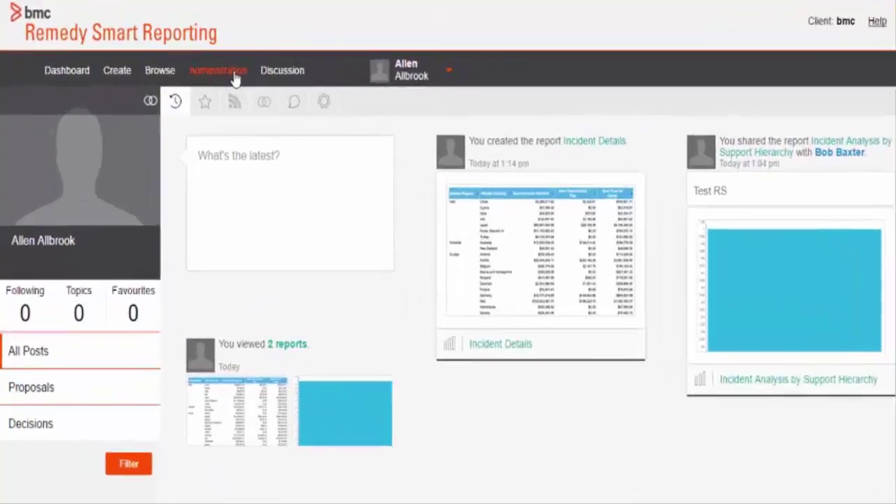
Go to Administration > Admin Console > Email Template and look over its font, background and footer settings
click(203, 63)
click(322, 176)
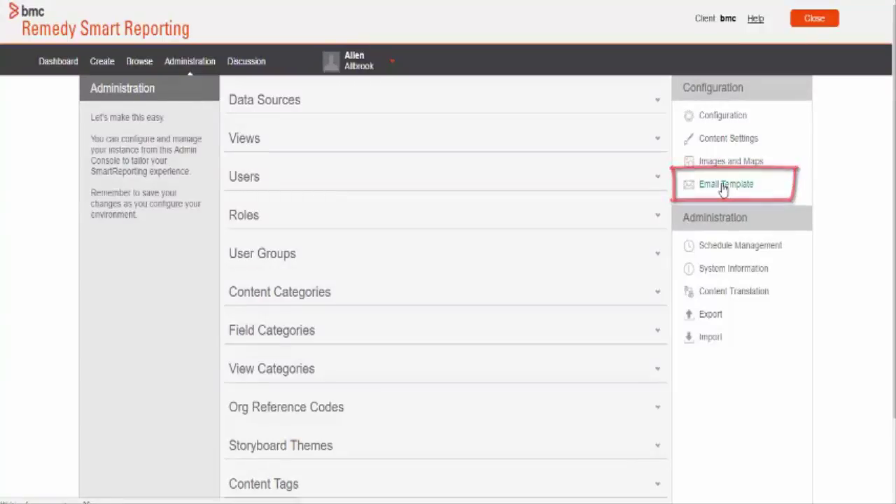
click(724, 186)
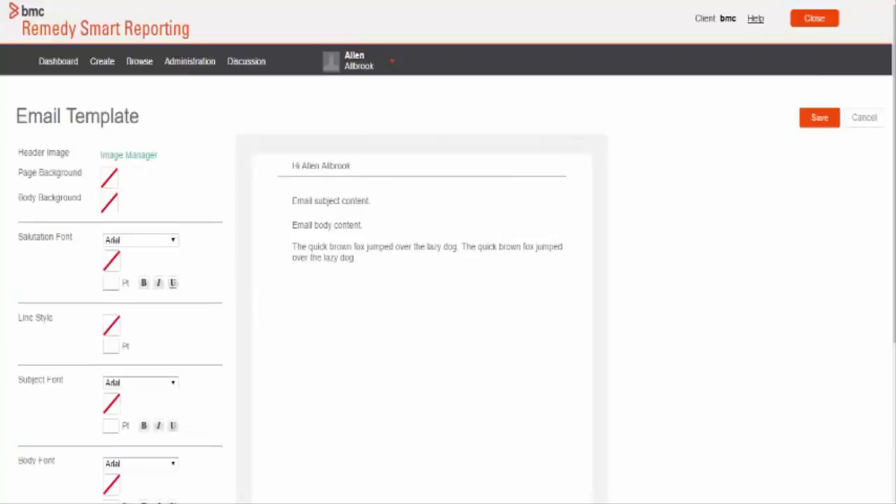
scroll(448, 280, down, 3)
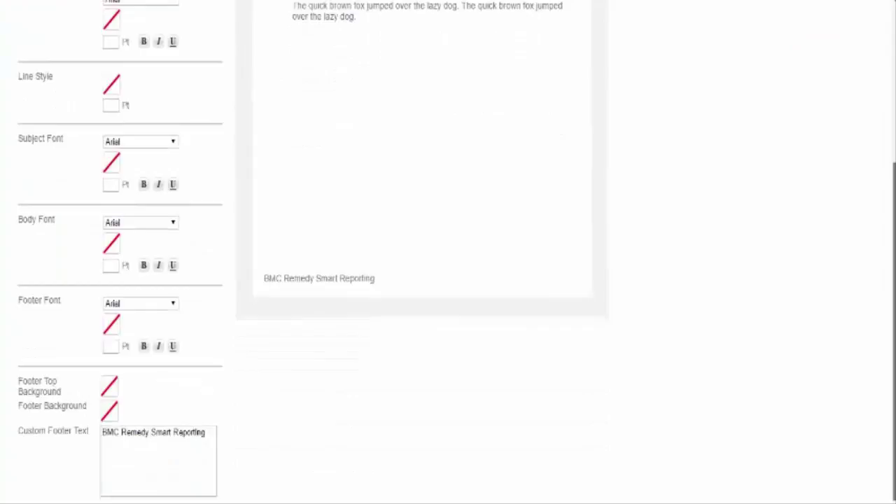
scroll(462, 280, up, 3)
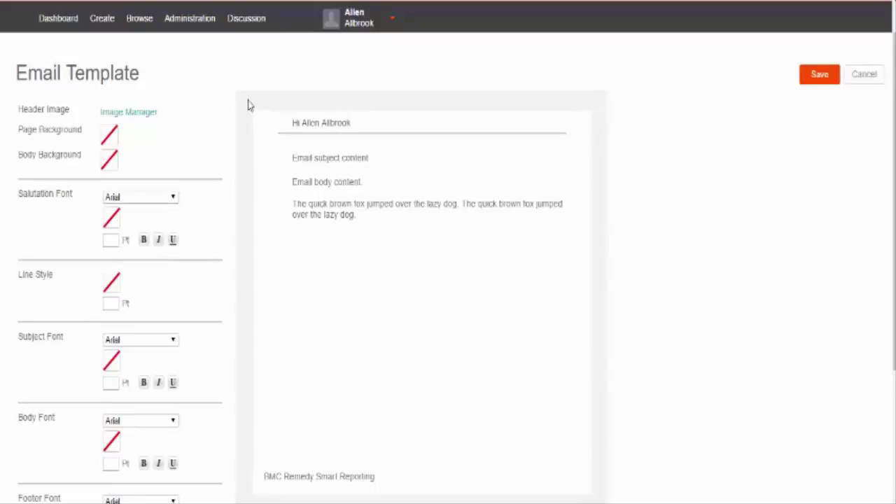
Upload Twitter_avatar.png through the Image Manager and set it as the template's header image
click(138, 118)
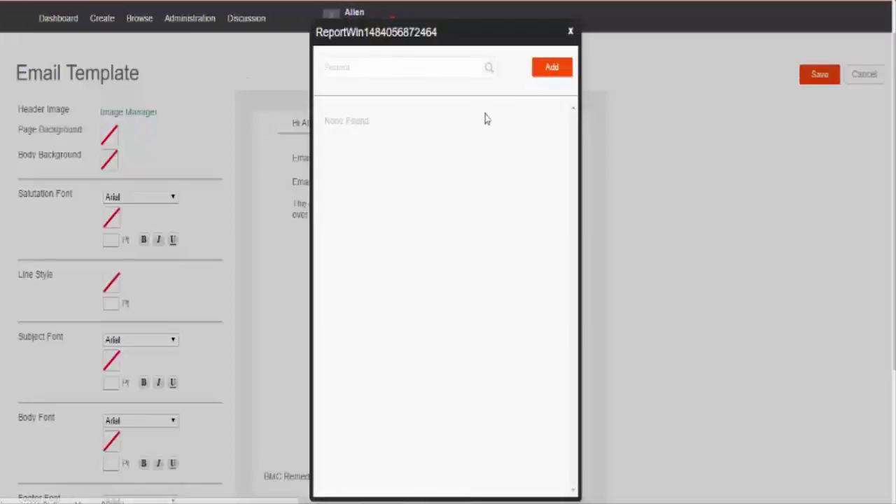
click(553, 70)
click(345, 68)
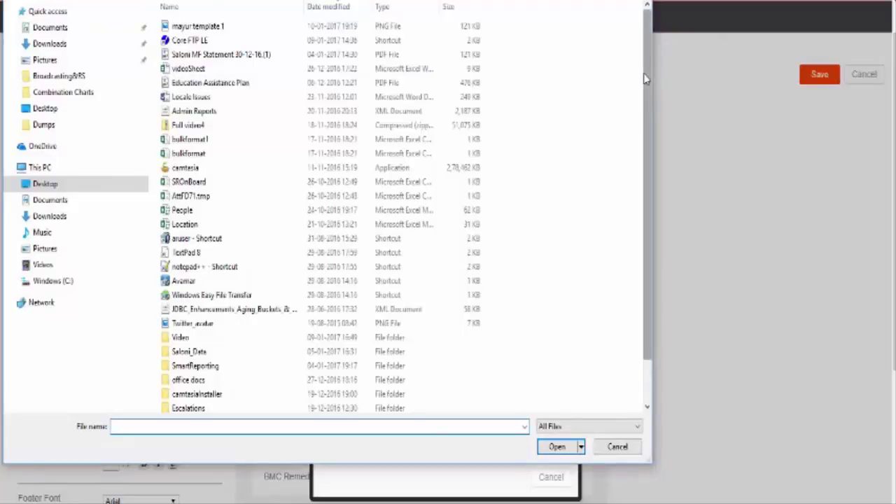
scroll(650, 124, down, 1)
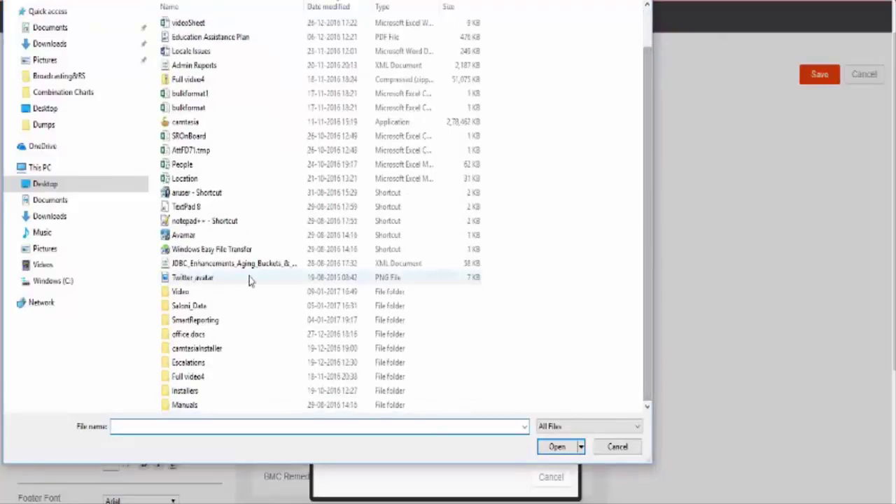
click(225, 284)
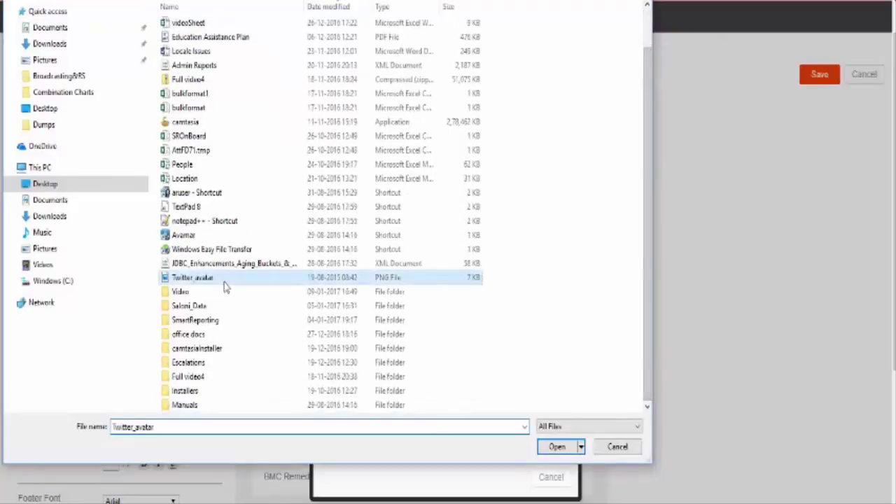
click(557, 446)
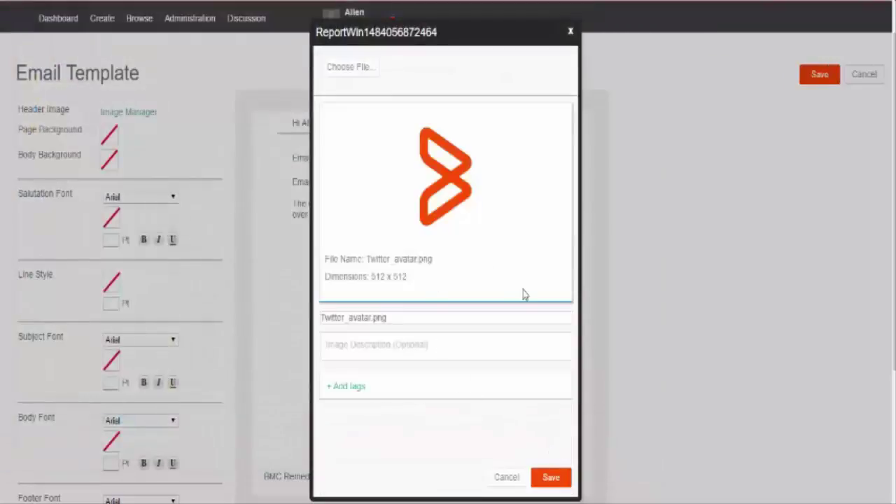
click(549, 478)
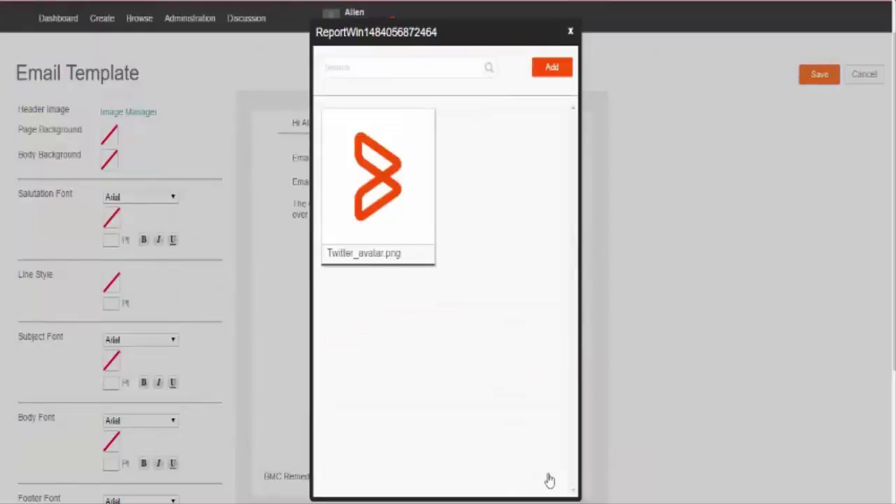
click(392, 186)
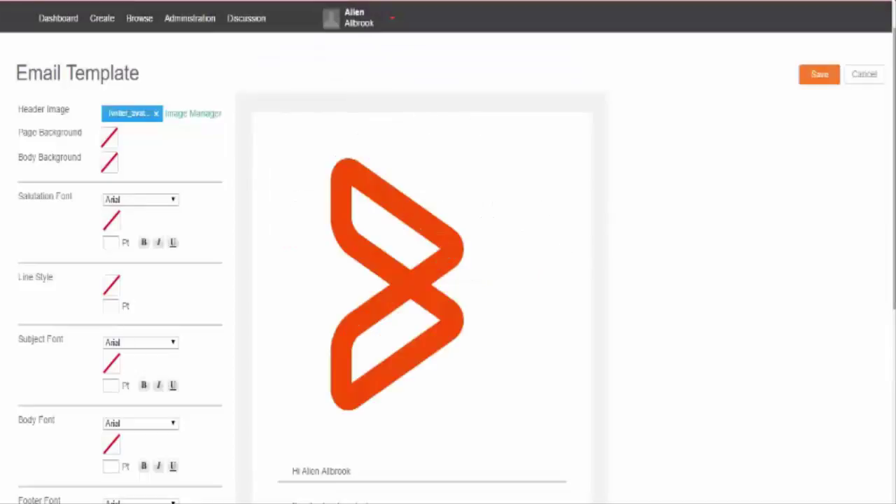
Set the email template's page background to a light cyan shade
scroll(889, 210, down, 1)
click(110, 51)
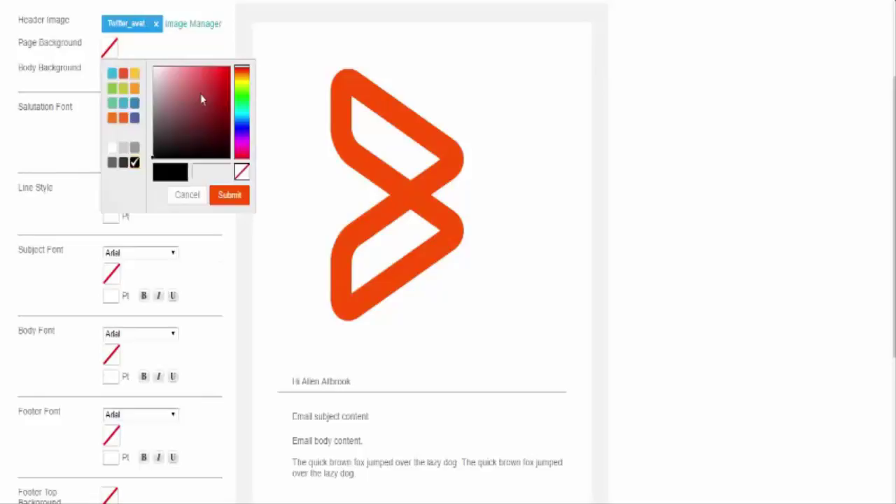
click(239, 112)
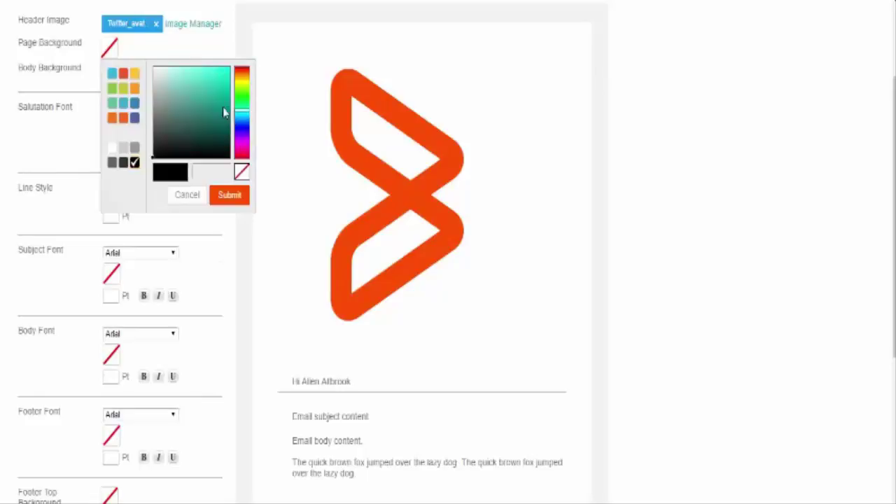
click(195, 74)
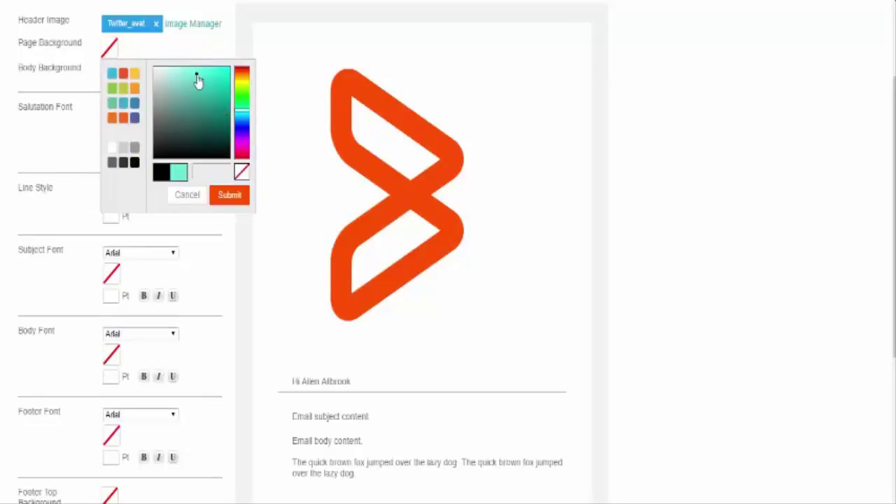
click(222, 203)
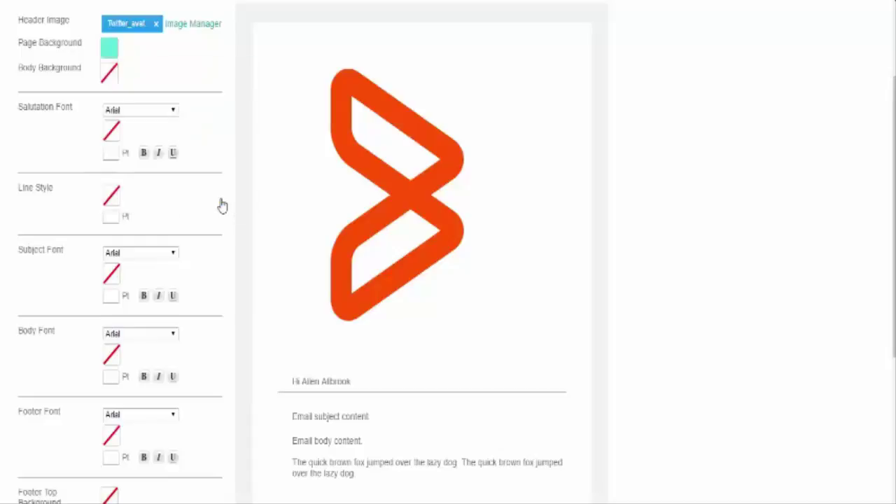
Set the body background to green (#52d8a1)
click(110, 75)
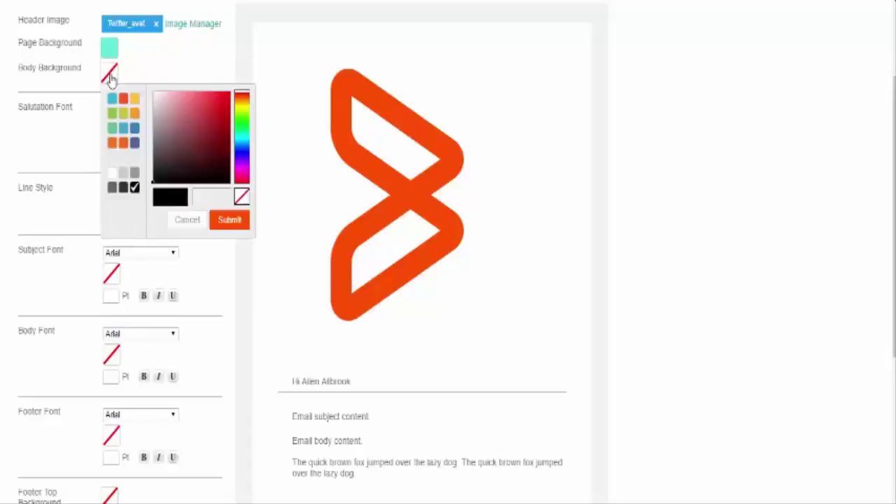
click(112, 128)
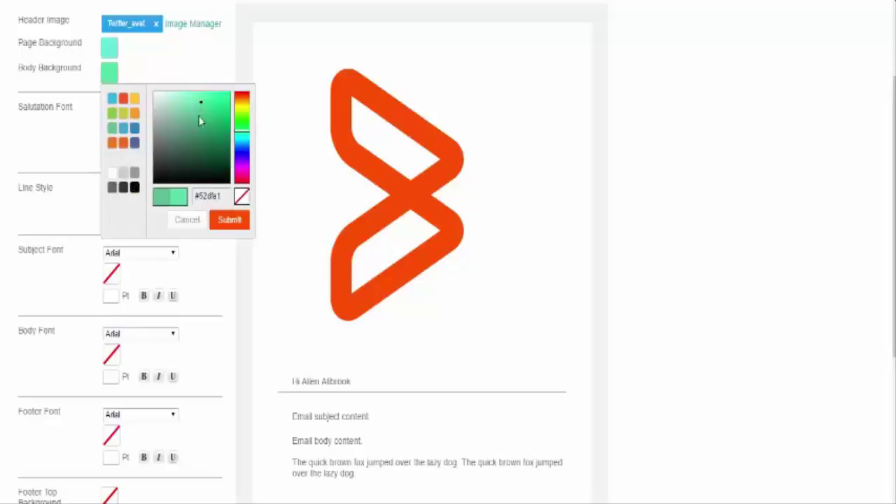
click(220, 219)
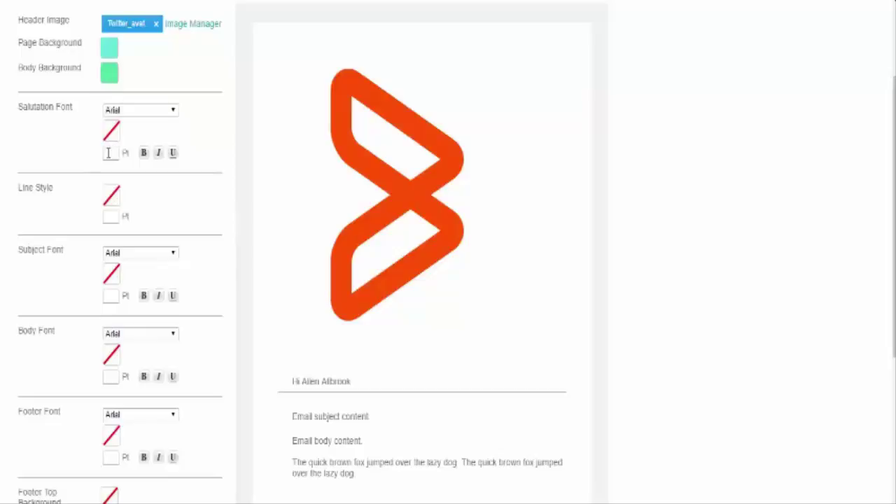
Set a 20 pt divider line, orange-red page background, and 20 pt Verdana subject font
click(110, 219)
text(20)
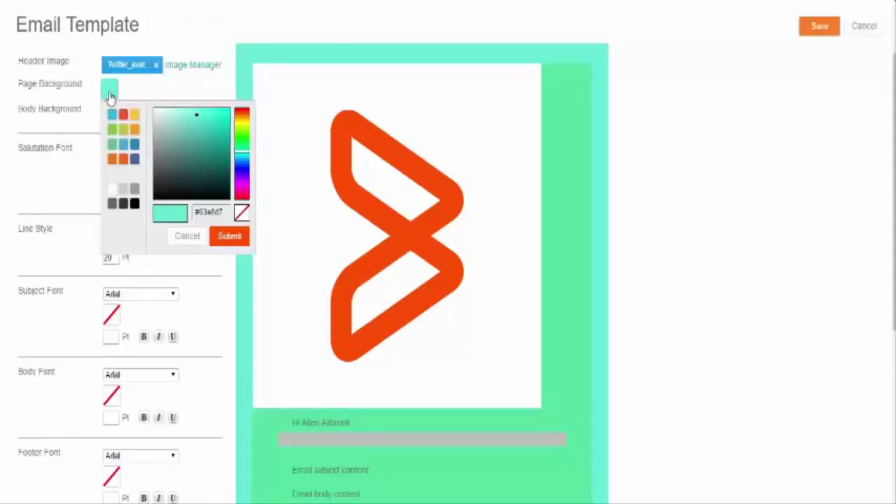
click(121, 119)
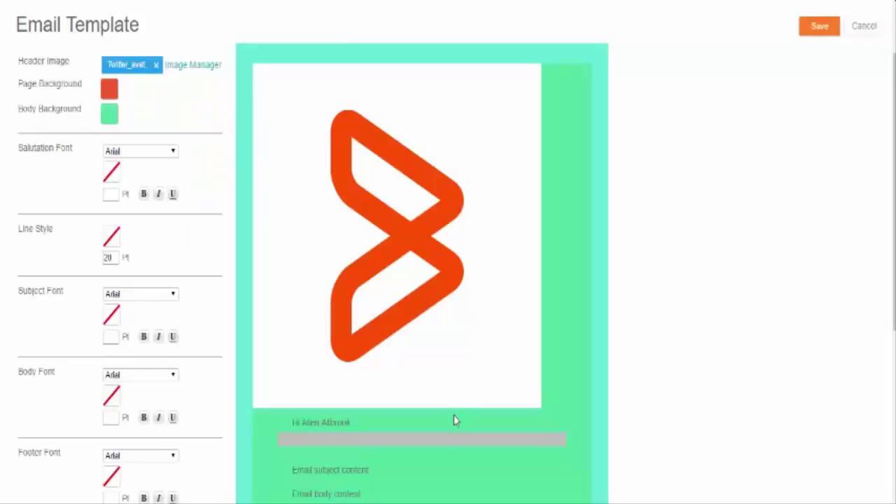
click(114, 295)
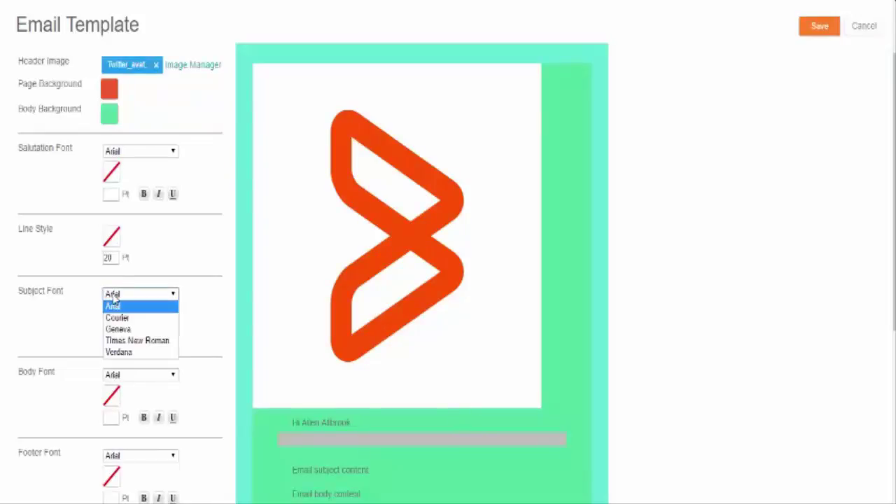
click(120, 353)
scroll(119, 352, down, 1)
click(110, 308)
text(20)
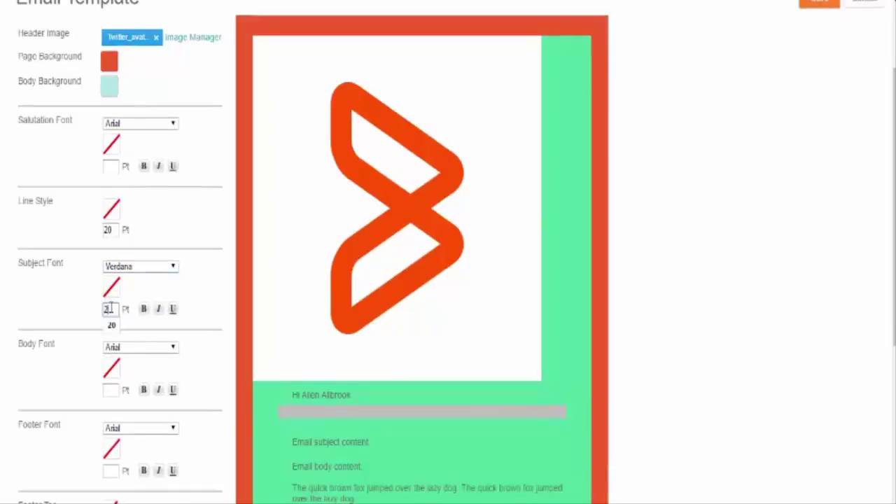
Set the body font size to 18 pt and delete all the custom footer text
click(110, 390)
text(18)
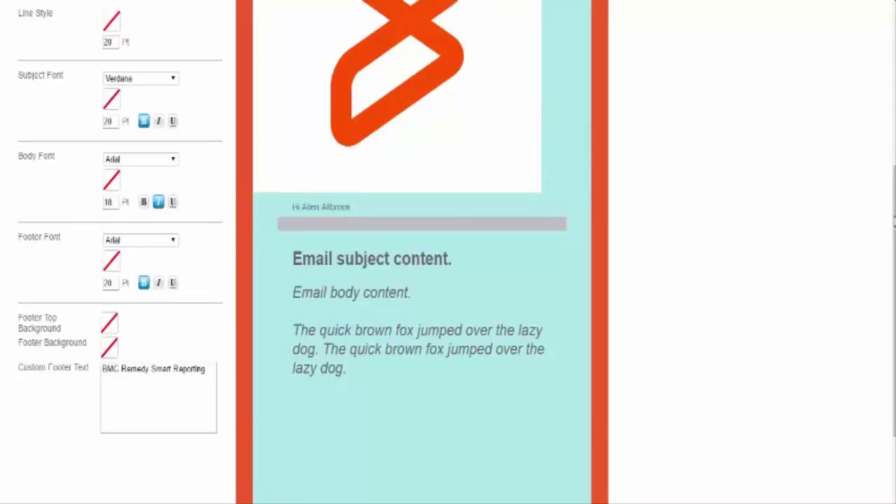
scroll(149, 253, down, 2)
drag(205, 249, 82, 256)
key(BackSpace)
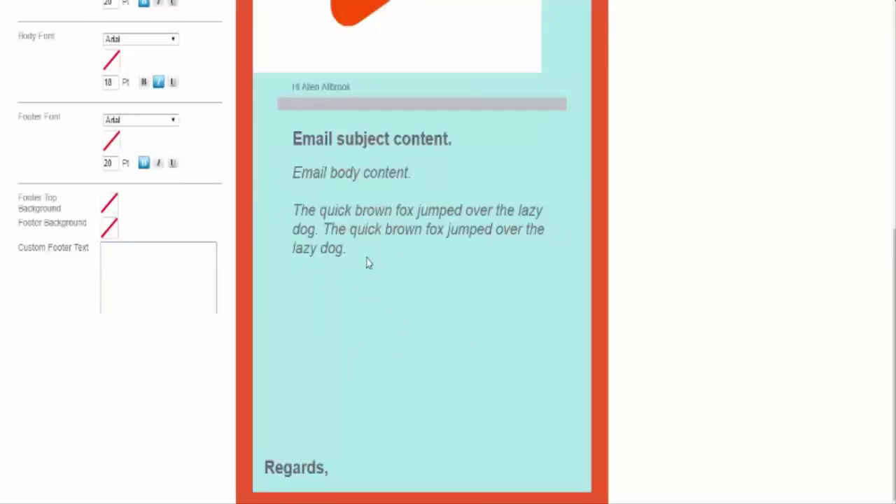
scroll(335, 270, up, 5)
scroll(852, 133, up, 1)
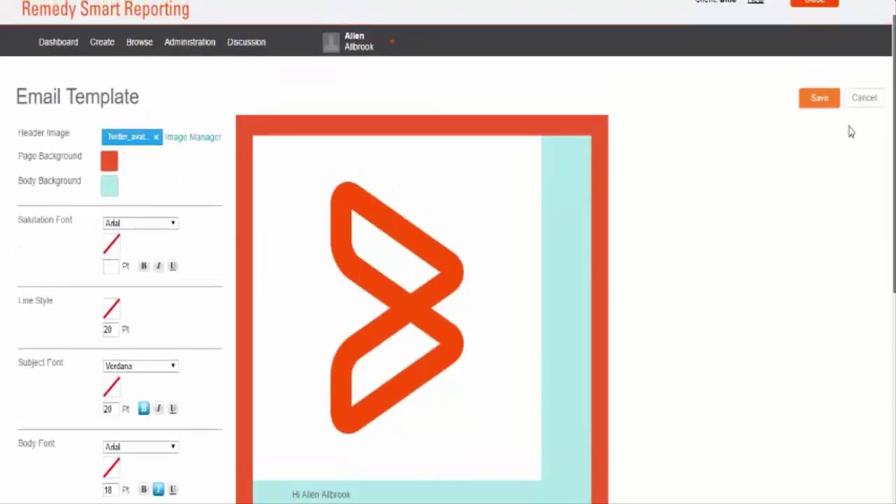
Save the template and open Operational Reporting > Change Management > Change Submission Trend
click(809, 105)
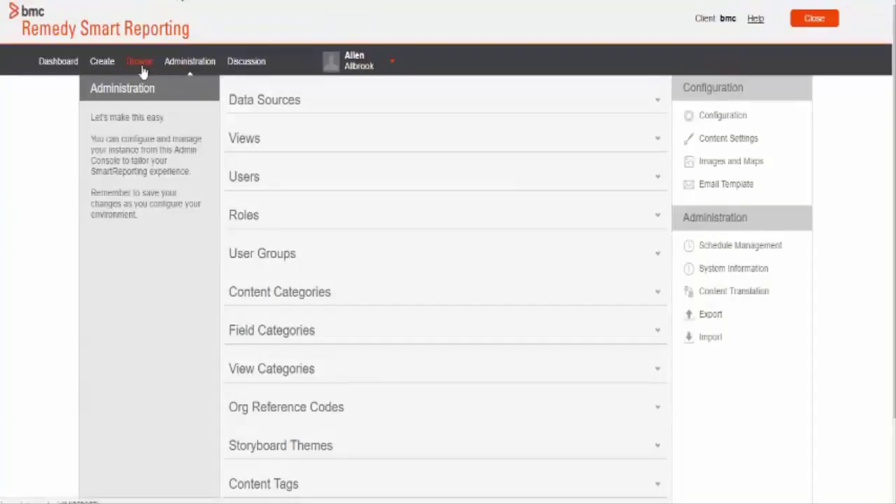
click(142, 70)
click(213, 172)
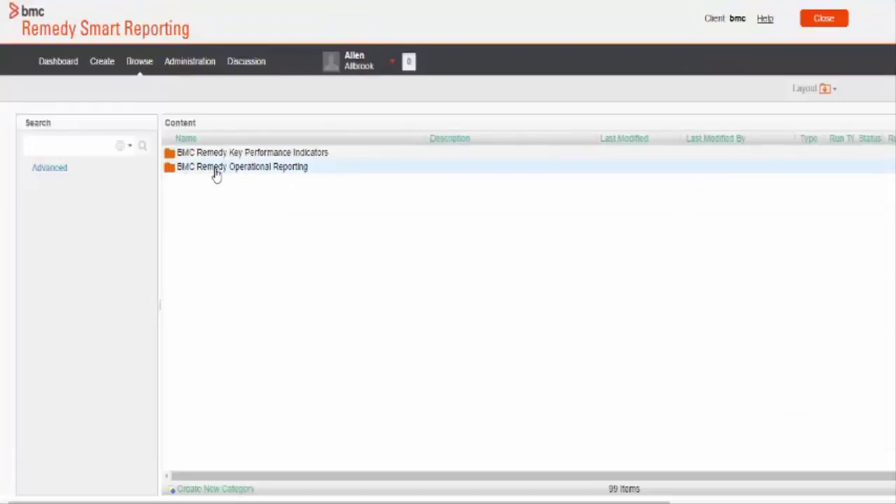
click(205, 197)
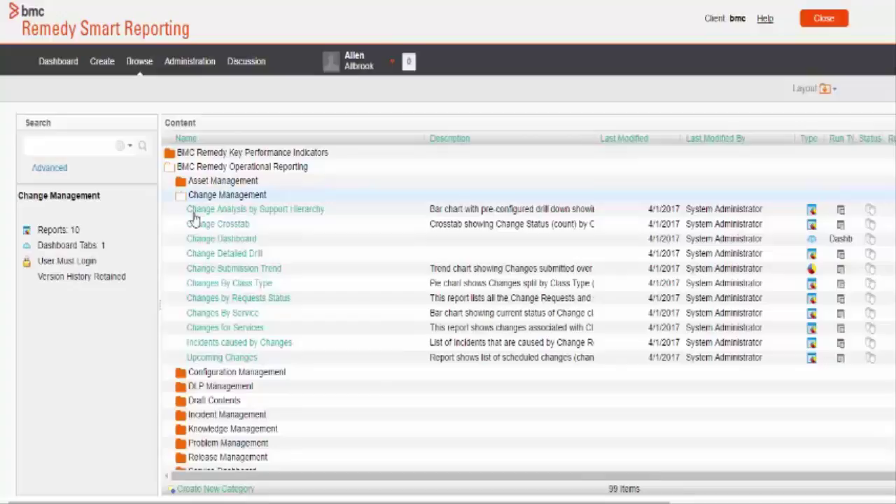
click(204, 276)
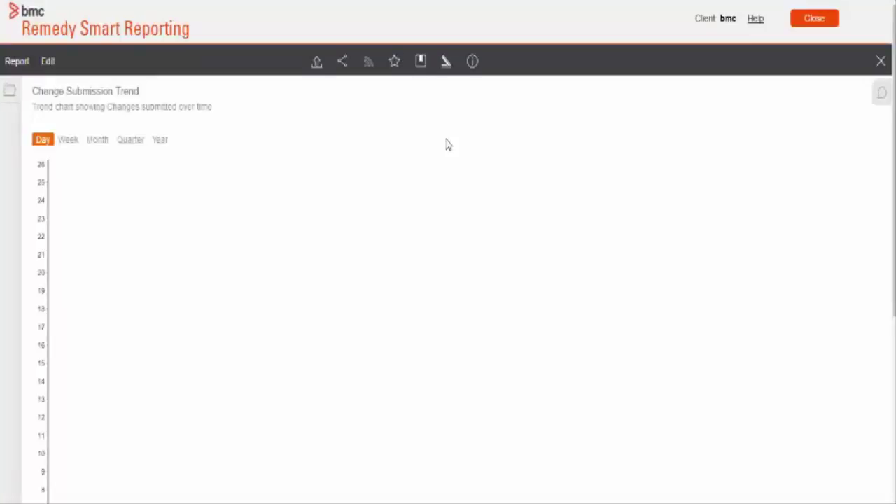
Share the report by email and add the recipient's e-mail address
click(342, 64)
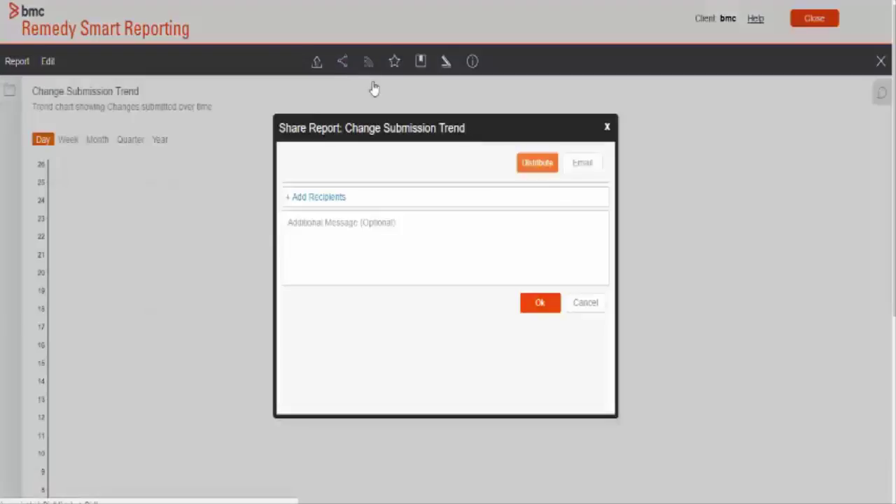
click(583, 167)
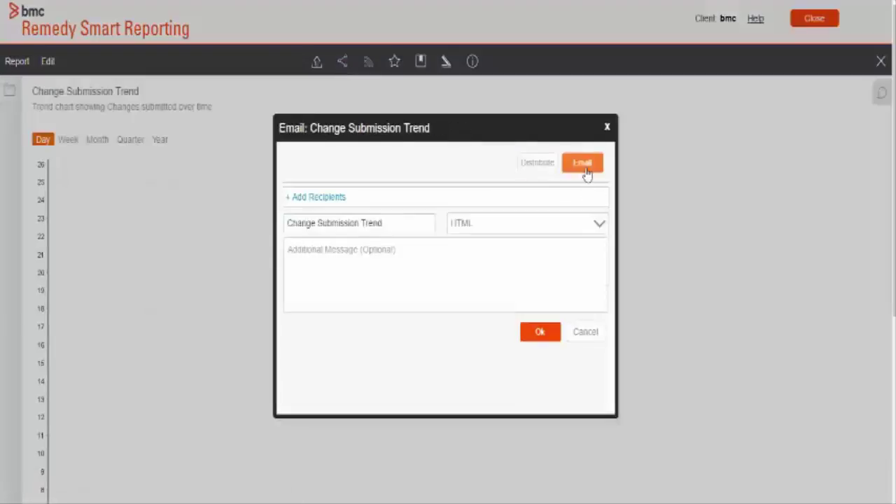
click(339, 197)
click(336, 216)
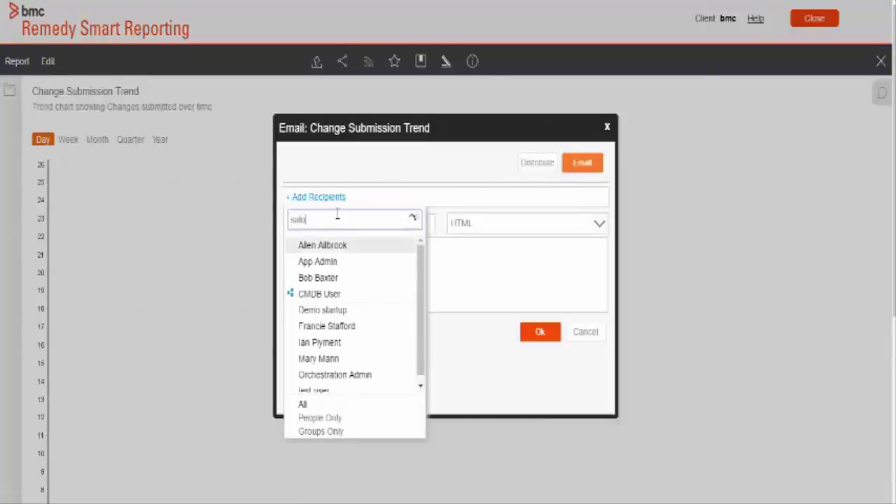
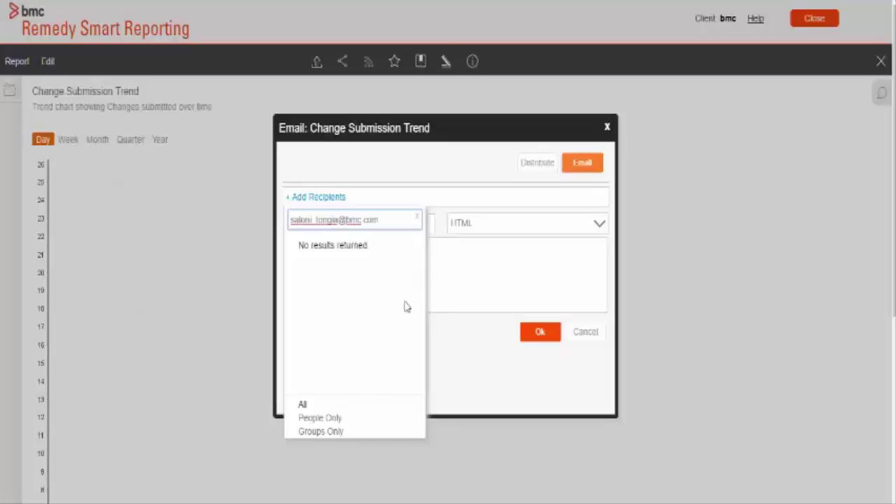
key(Return)
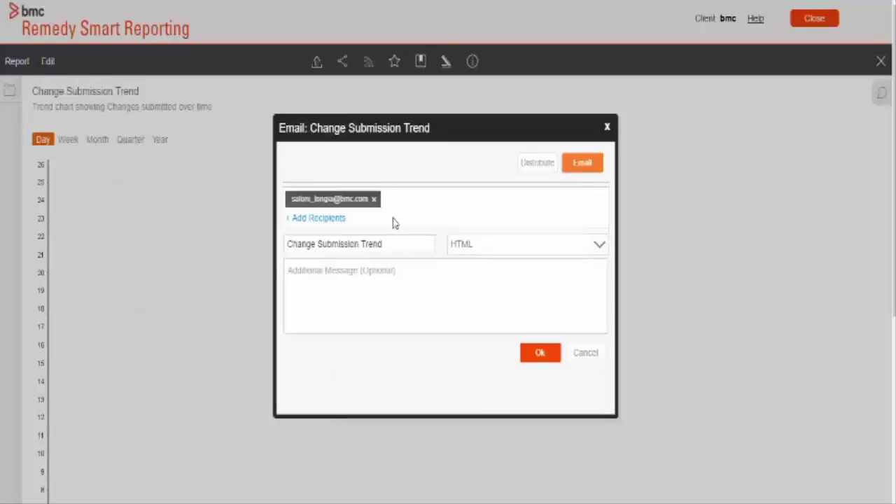
Add a 'Please review Change Submission Trend report' message, choose PDF format and send
click(357, 281)
text(Hi Saloni)
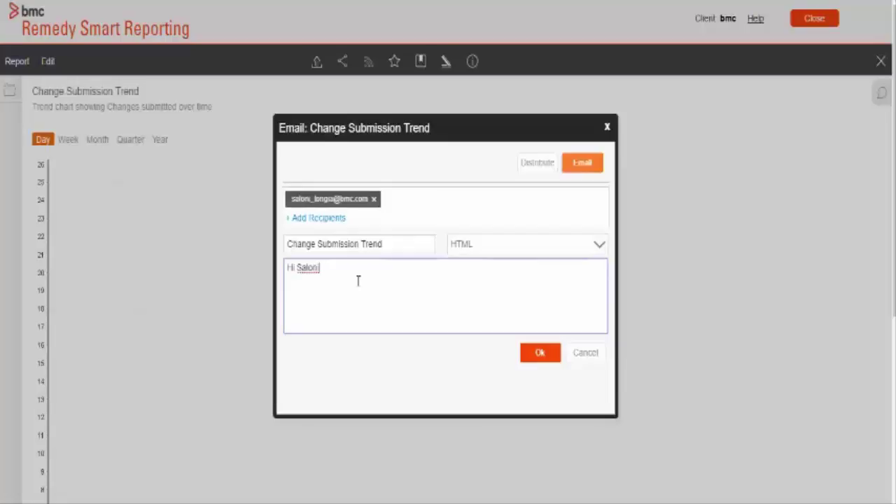
text(Please review Change Submission Trend report and do the needful.  Regards, Al)
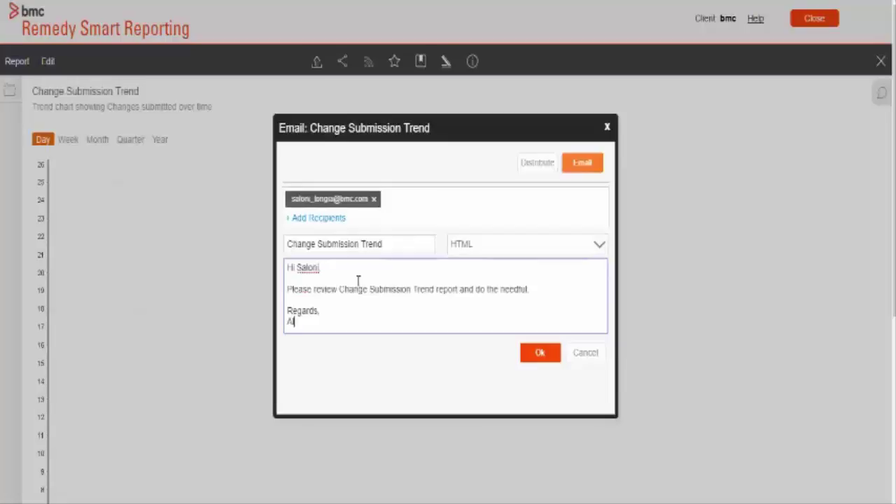
click(455, 254)
click(461, 273)
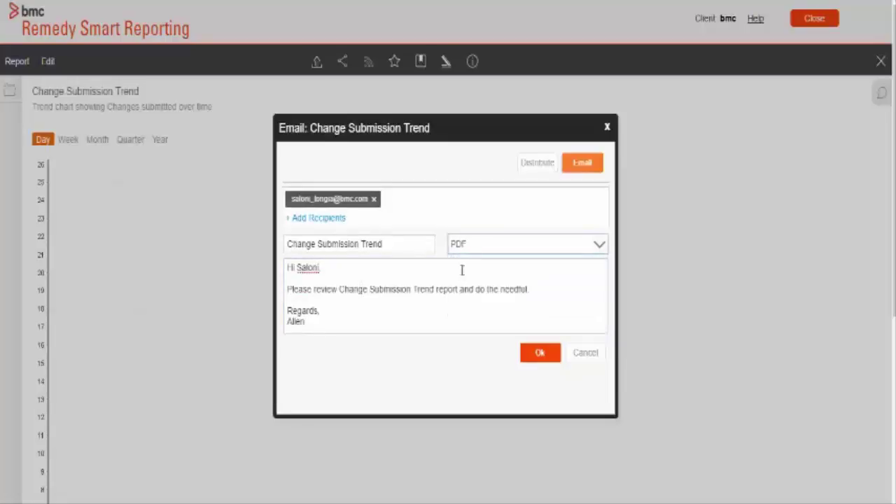
click(537, 354)
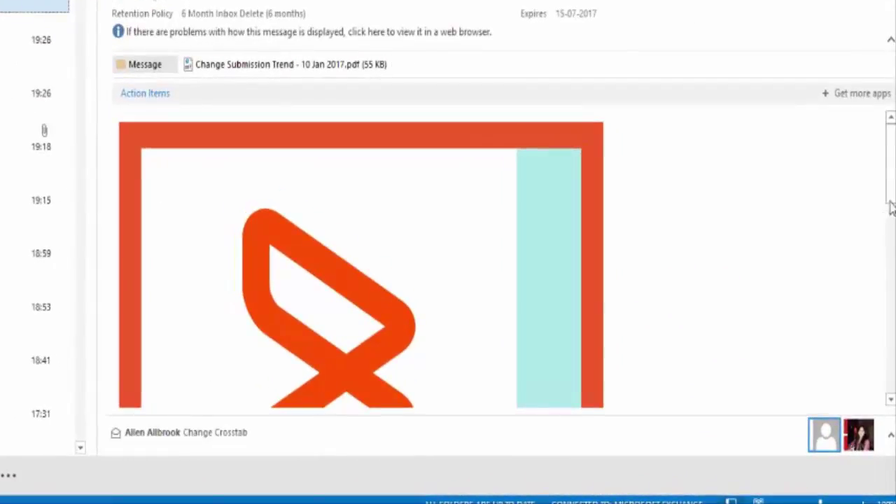
Scroll through the received email in Outlook to check the logo header and coloured template
scroll(360, 259, down, 3)
drag(890, 261, 890, 295)
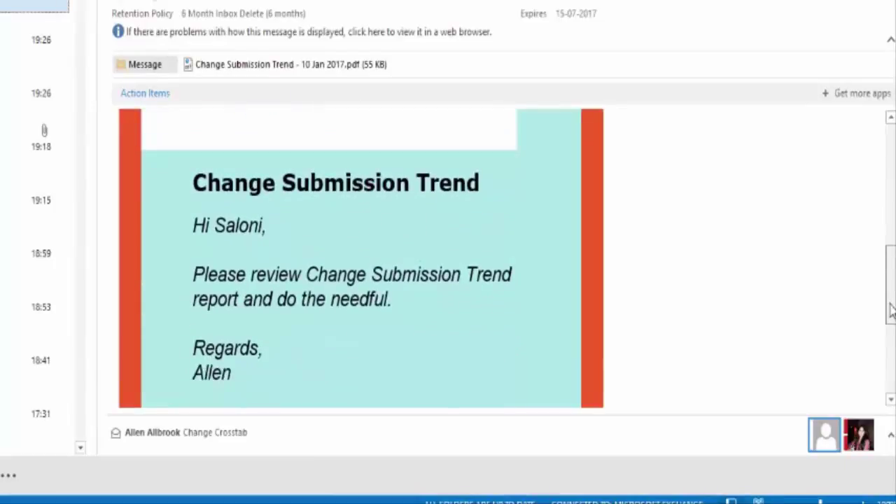
mouse_move(890, 311)
mouse_down()
mouse_move(890, 185)
mouse_move(890, 237)
mouse_up()
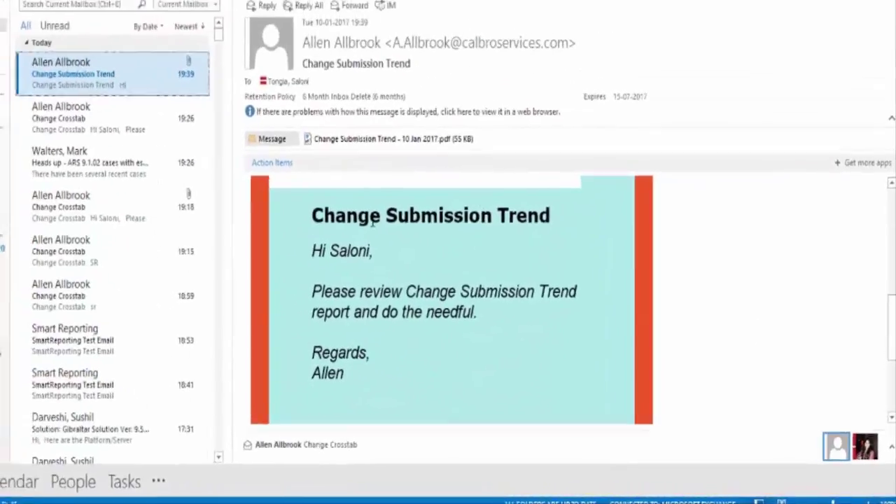
key(ctrl+a)
click(461, 407)
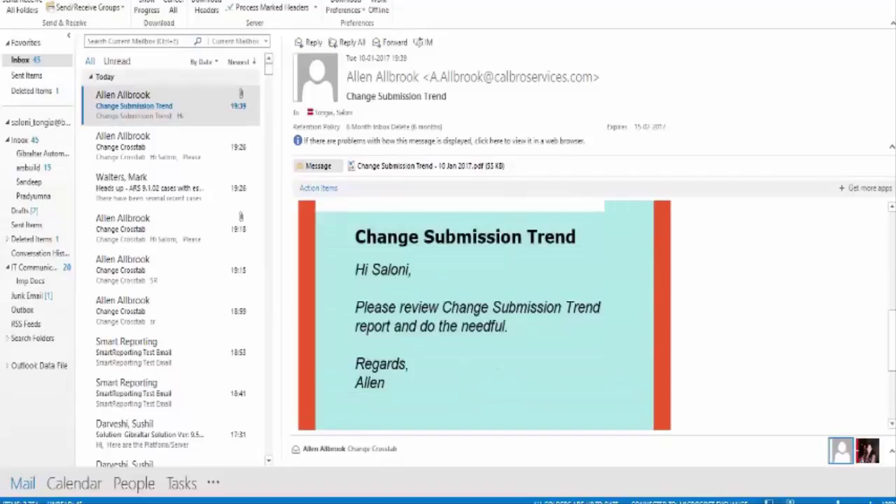
scroll(892, 359, down, 3)
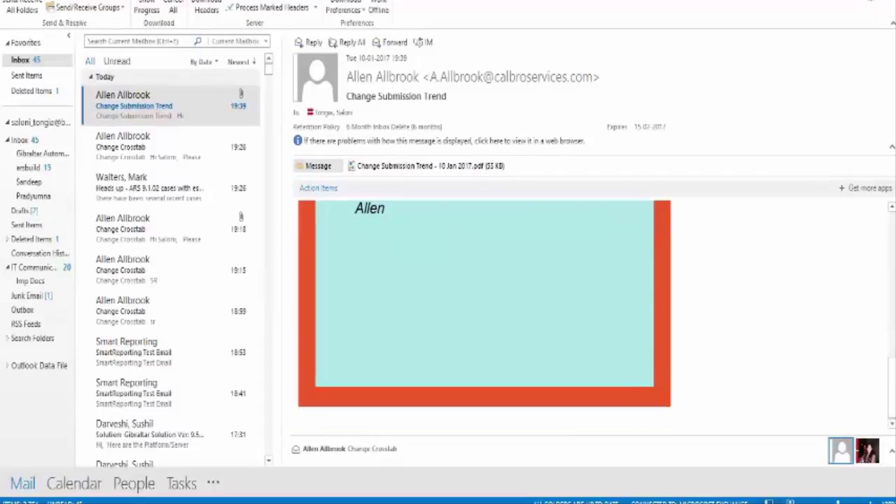